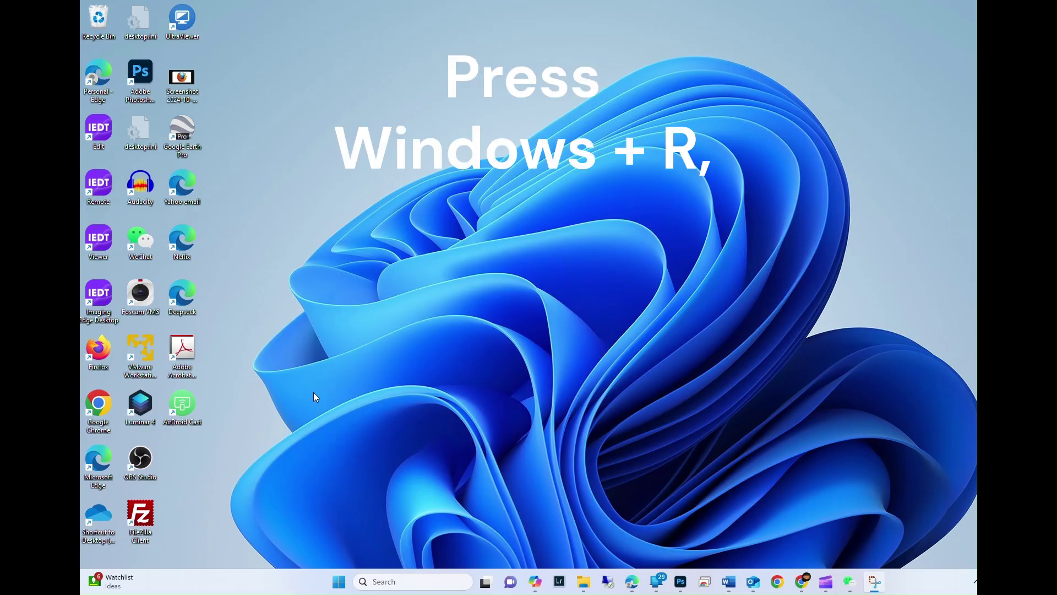
- Run winver from the Run box to show Windows 11 version 22H2, build 22621.4317
{"action": "key", "text": "super+r"}
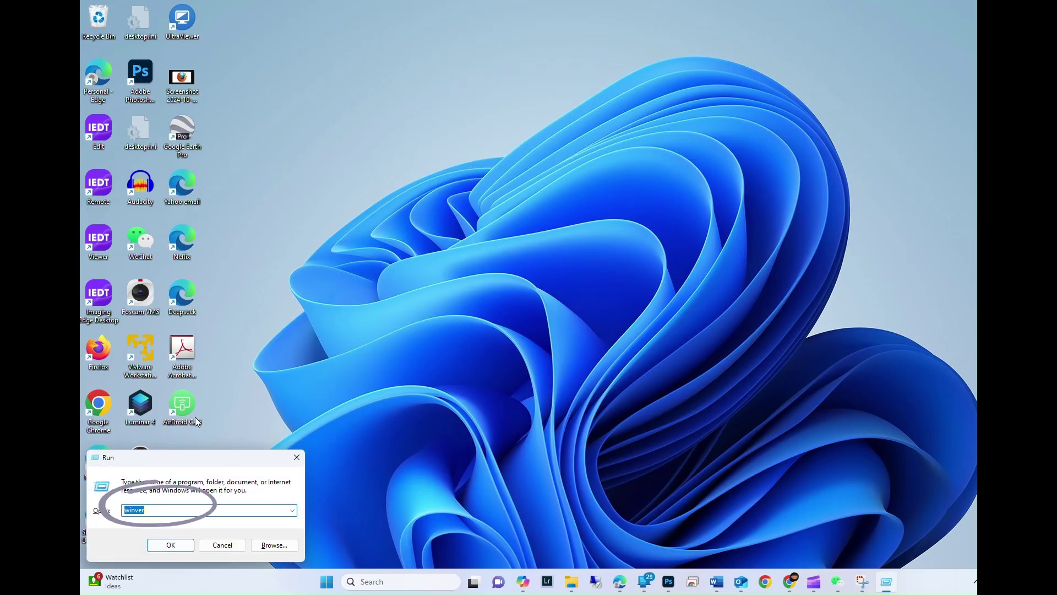
{"action": "left_click", "coordinate": [160, 511]}
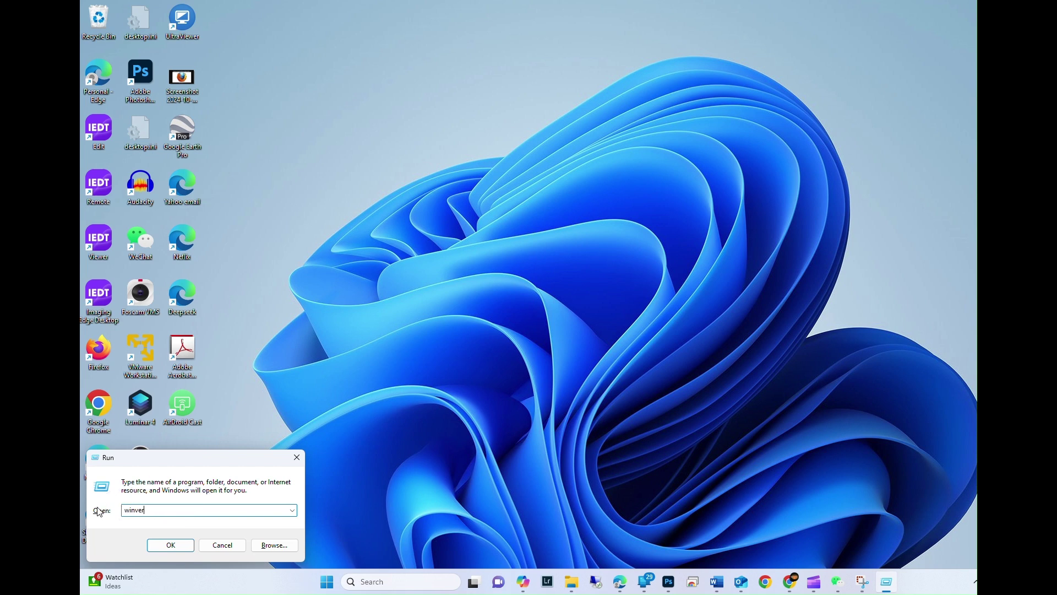
{"action": "left_click", "coordinate": [171, 545]}
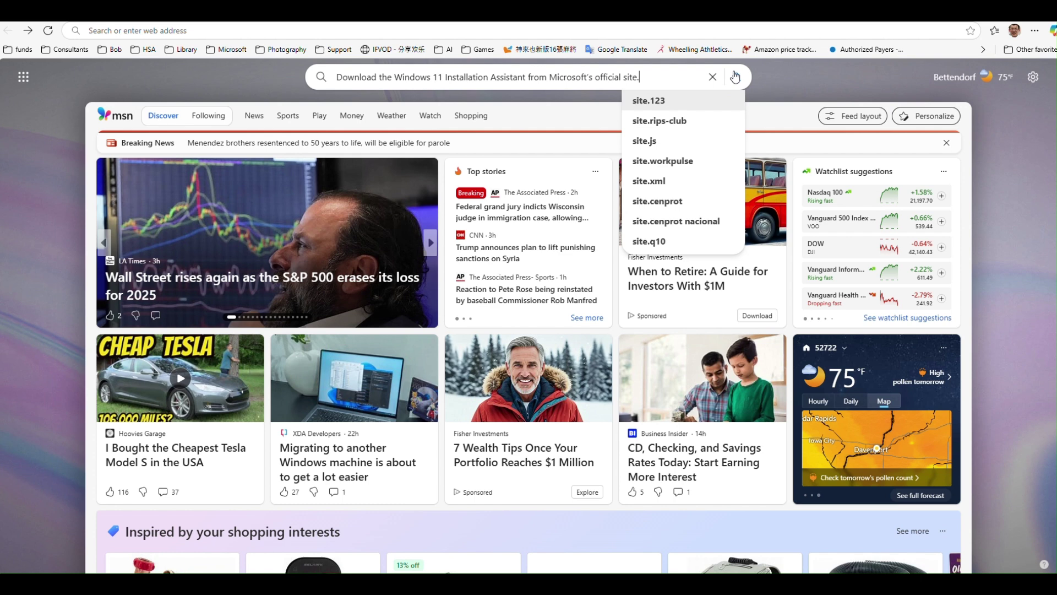
- Search Bing for the Windows 11 Installation Assistant and open Microsoft's Download Windows 11 page
{"action": "left_click", "coordinate": [736, 77]}
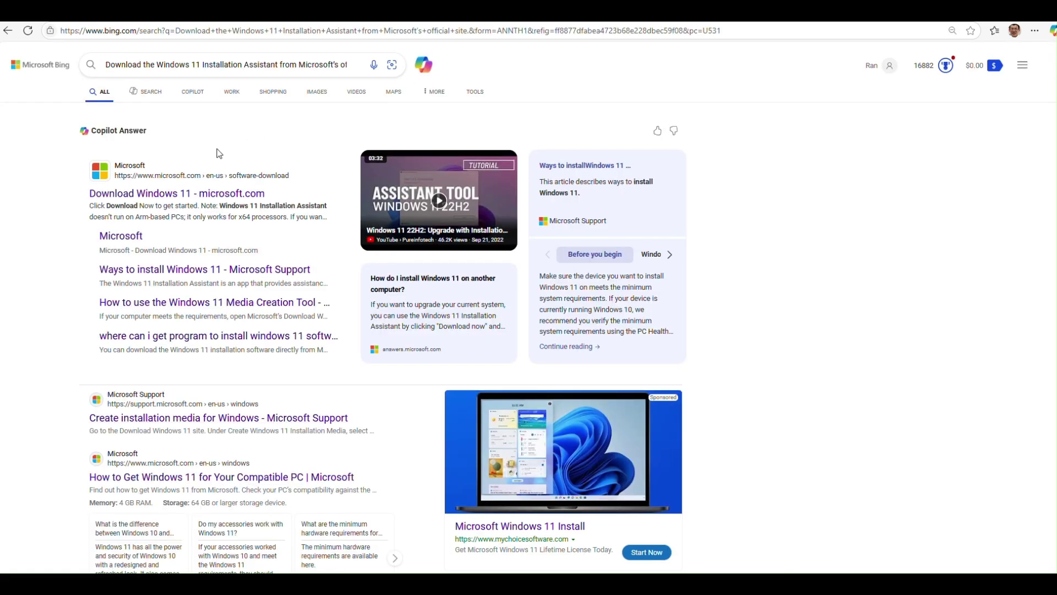
{"action": "left_click", "coordinate": [177, 193]}
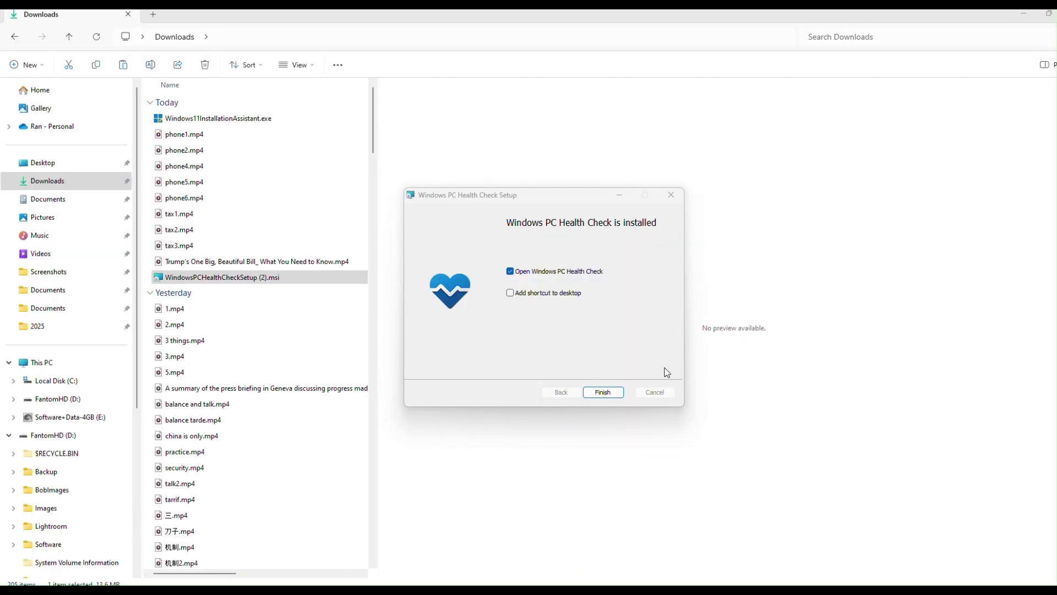
- Finish PC Health Check setup with the app launching, and restore down the Downloads window
{"action": "left_click", "coordinate": [603, 393]}
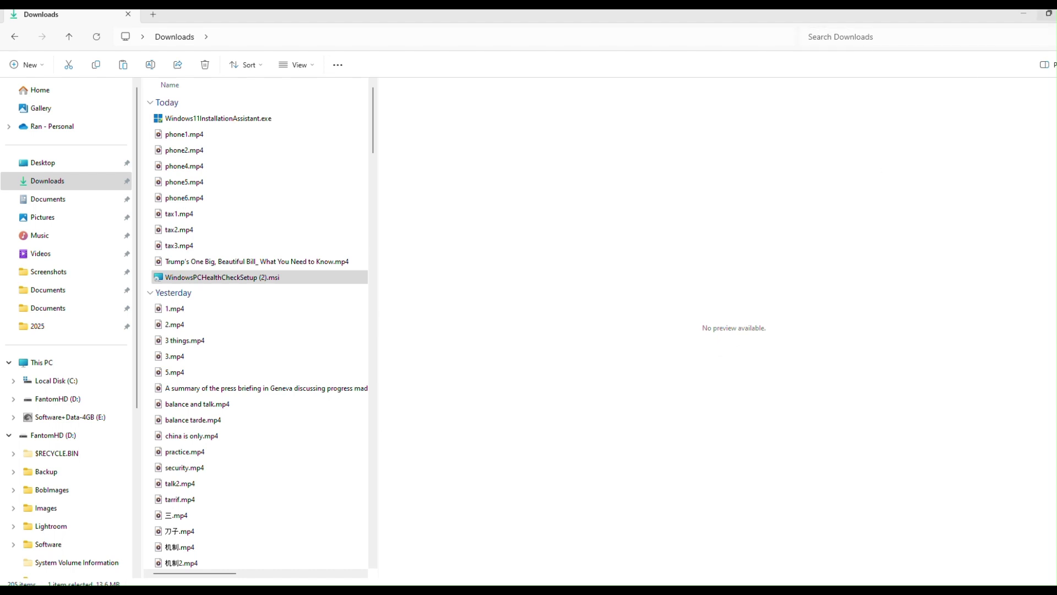
{"action": "left_click", "coordinate": [1043, 15]}
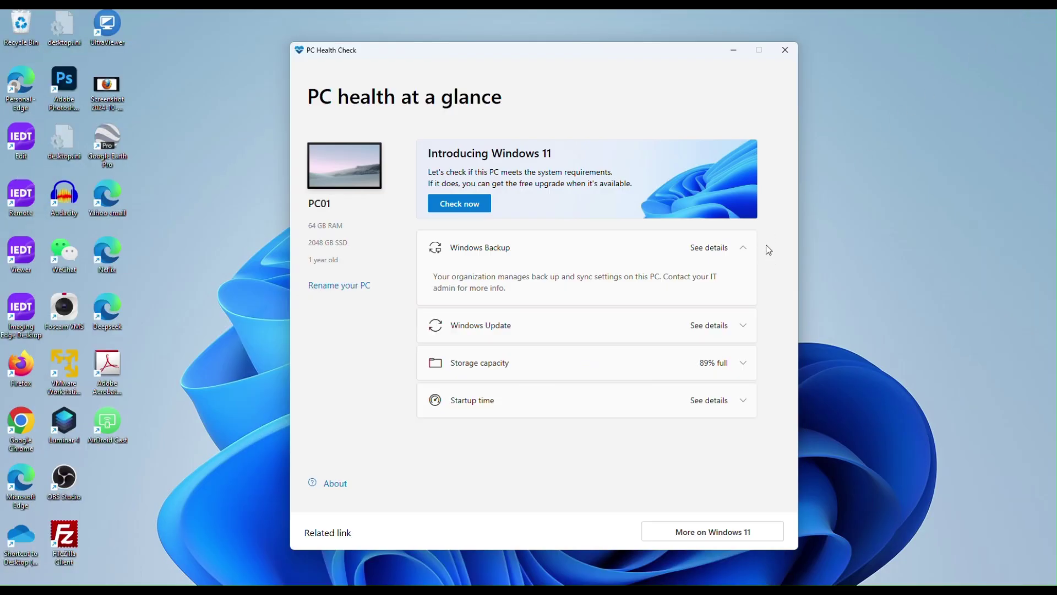
- Check Windows 11 compatibility, which fails because TPM 2.0 is not detected
{"action": "left_click", "coordinate": [460, 204]}
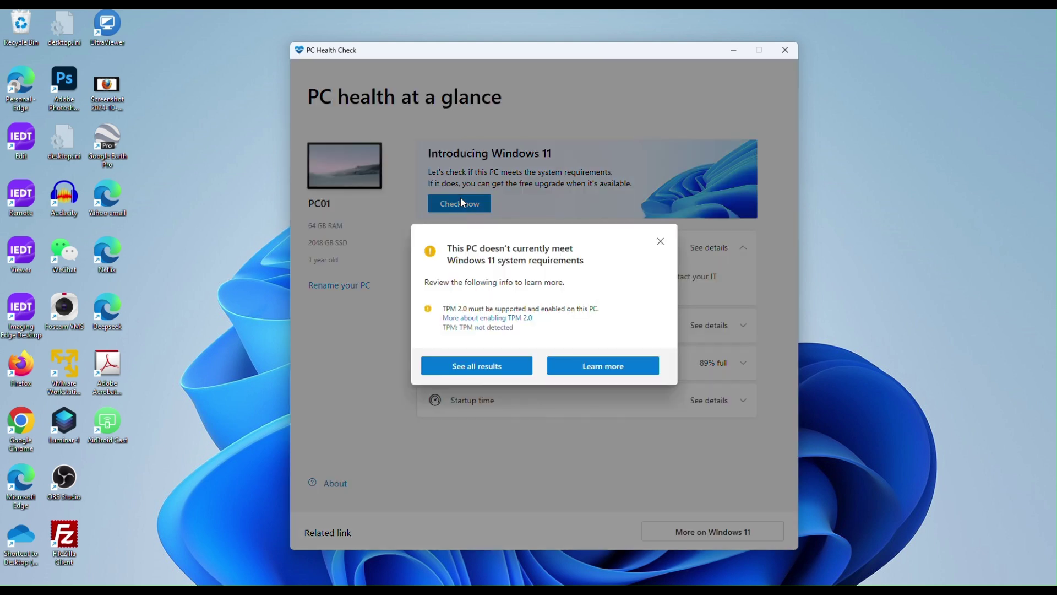